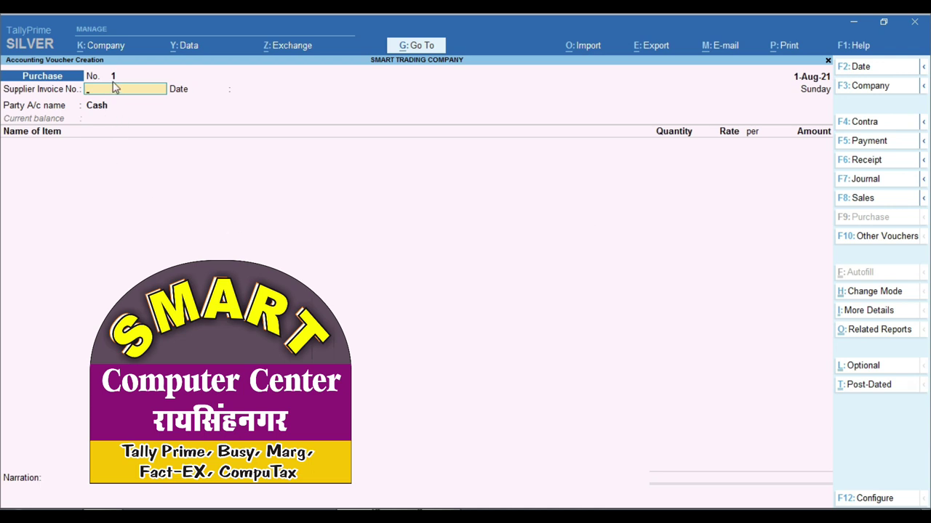
# Check the purchase voucher's number and supplier invoice fields against the supplier's tax invoice in File.pdf
pyautogui.press('ctrl')
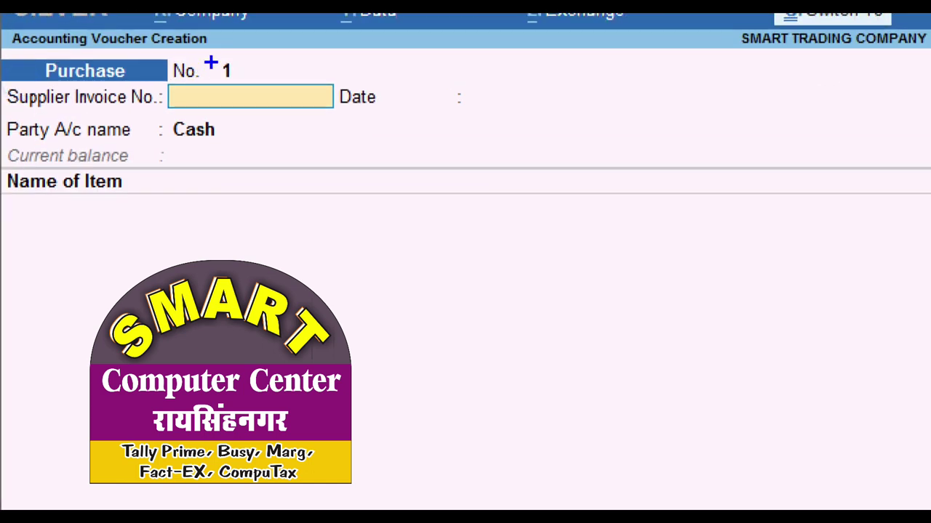
pyautogui.moveTo(211, 55)
pyautogui.mouseDown()
pyautogui.moveTo(296, 90)
pyautogui.moveTo(405, 81)
pyautogui.mouseUp()
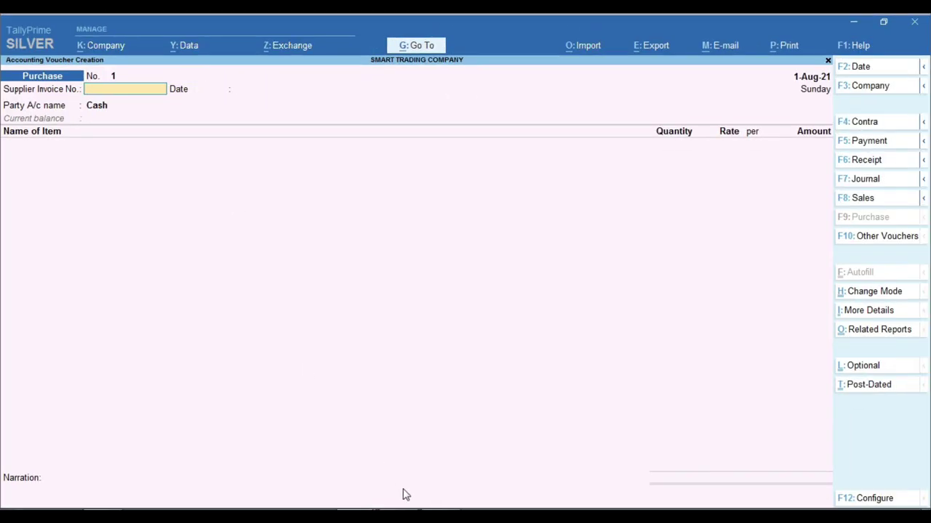
pyautogui.hotkey('alt', 'Tab')
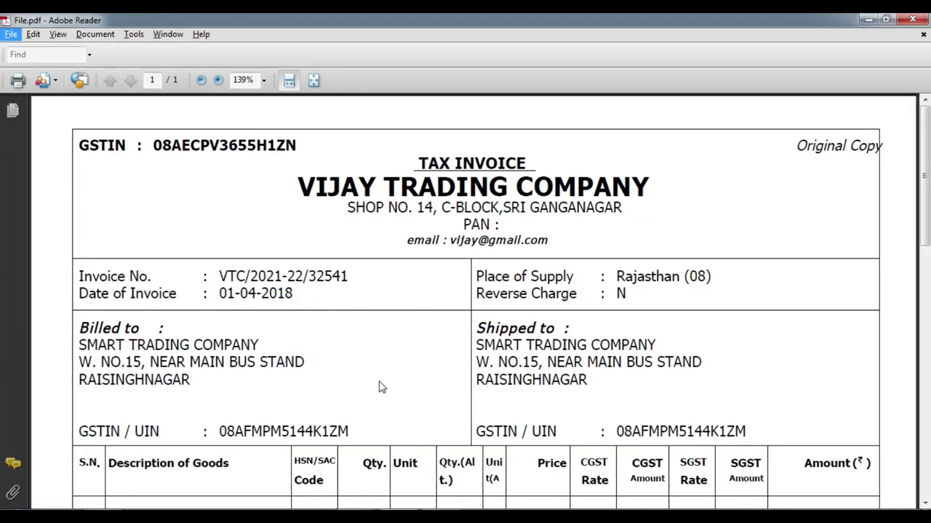
pyautogui.hotkey('alt', 'Tab')
pyautogui.press('ctrl')
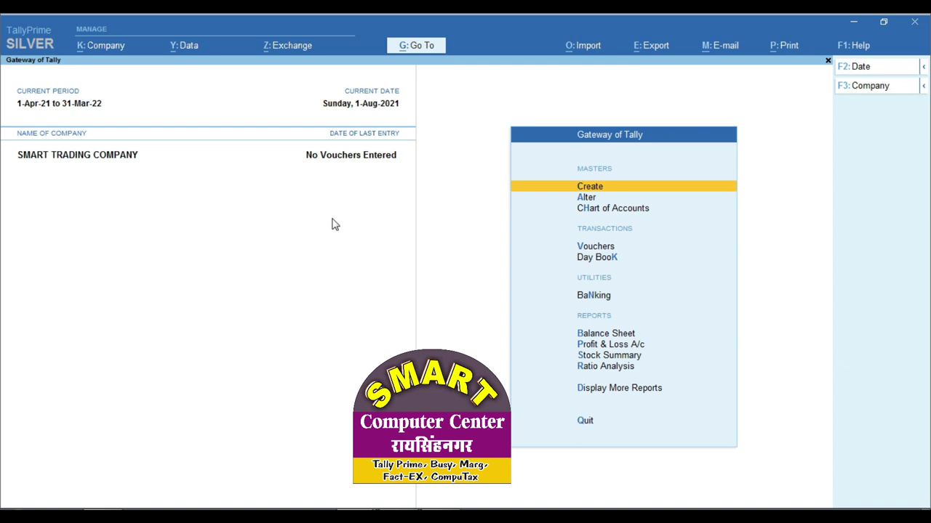
# Open a new purchase voucher for SMART TRADING COMPANY and examine its voucher number field
pyautogui.press('Down')
pyautogui.press('Down')
pyautogui.press('Down')
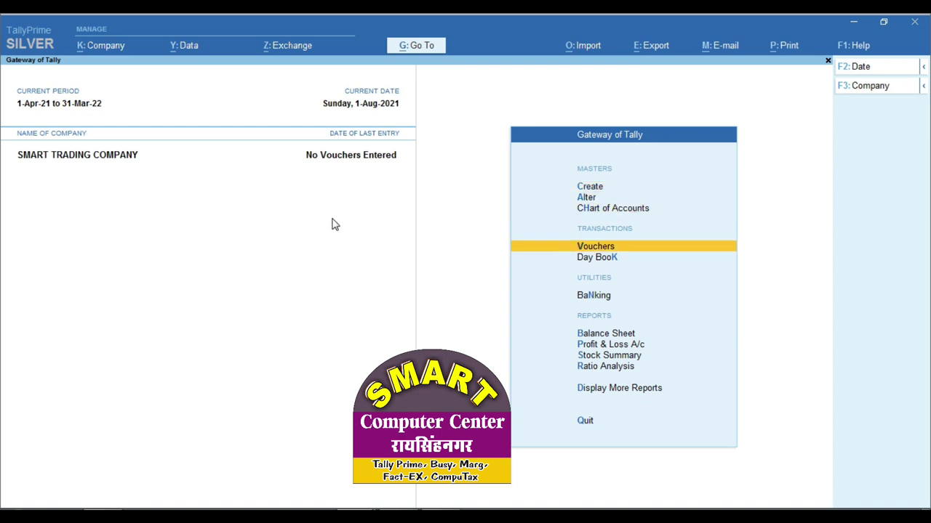
pyautogui.press('Return')
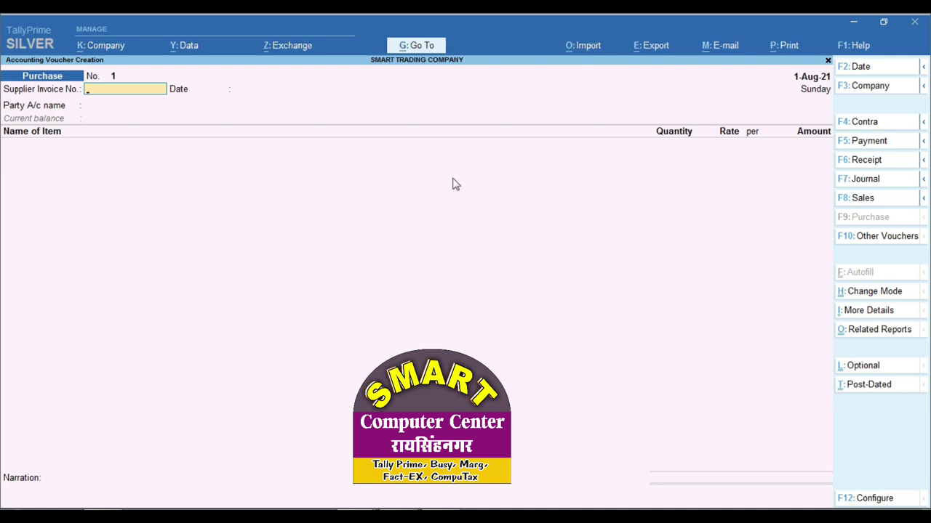
pyautogui.press('ctrl')
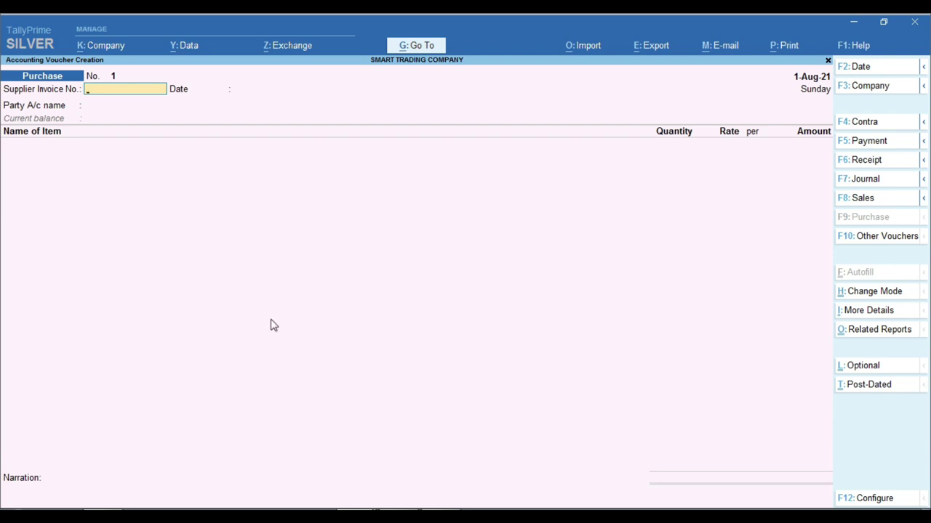
# Switch to the M.S. ENTERPRISES window and enter 554144 as the purchase voucher number
pyautogui.moveTo(360, 515)
pyautogui.click(301, 466)
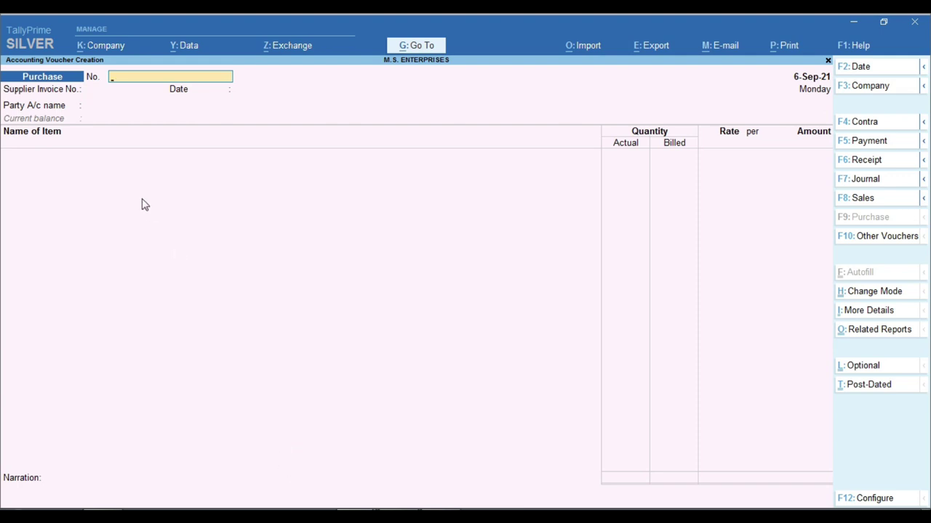
pyautogui.write('554144')
pyautogui.press('ctrl')
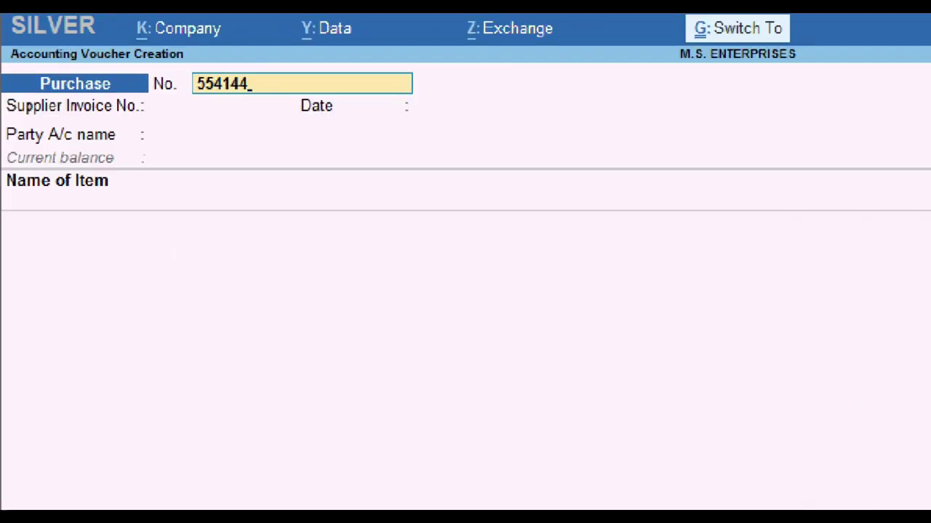
pyautogui.moveTo(103, 62); pyautogui.dragTo(183, 97)
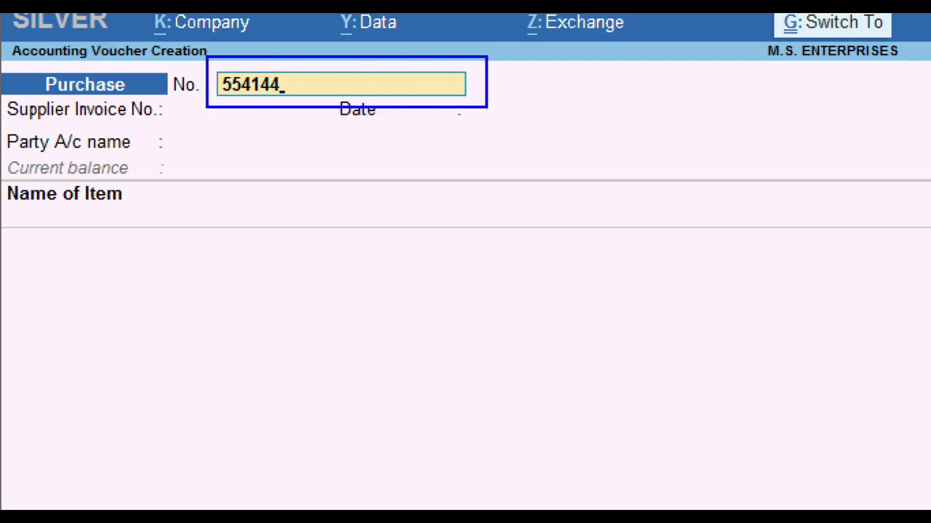
# Return to the SMART TRADING COMPANY window, check the number field of a sales voucher, and leave voucher entry
pyautogui.moveTo(349, 509)
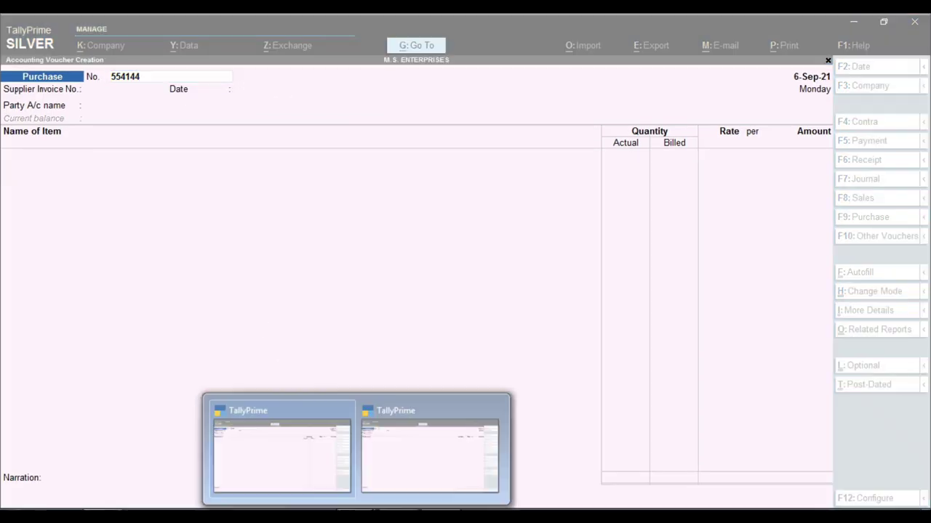
pyautogui.click(410, 456)
pyautogui.press('Escape')
pyautogui.press('y')
pyautogui.press('Return')
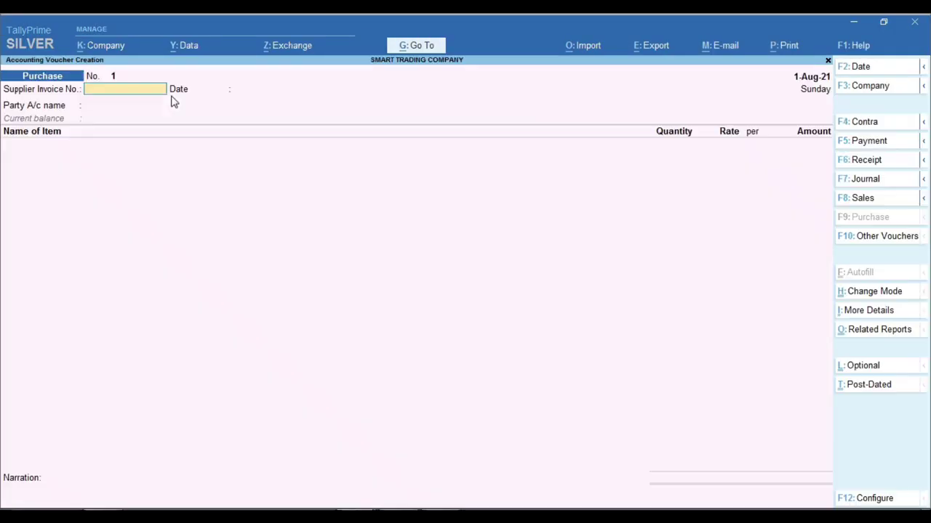
pyautogui.press('F8')
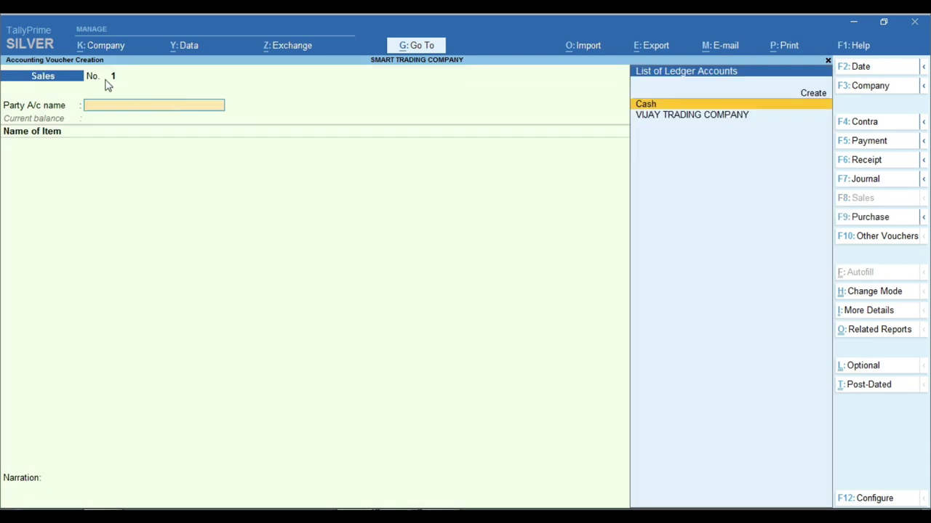
pyautogui.press('Escape')
pyautogui.press('Return')
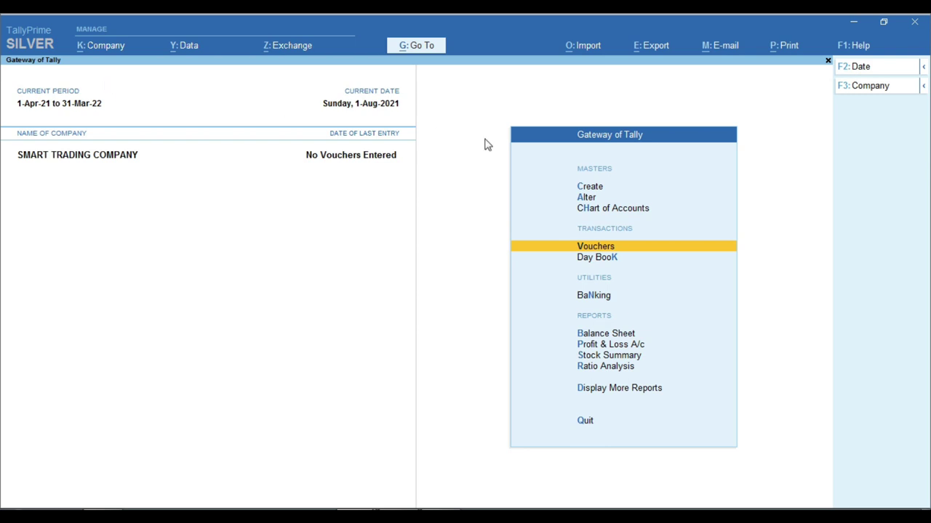
# Open the Purchase voucher type of SMART TRADING COMPANY for alteration
pyautogui.press('Up')
pyautogui.press('Up')
pyautogui.press('Up')
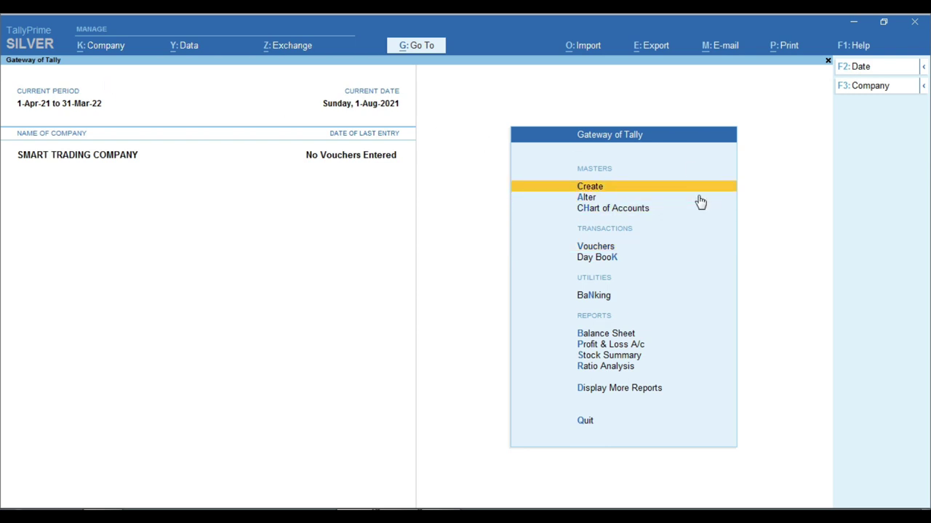
pyautogui.press('Down')
pyautogui.press('Return')
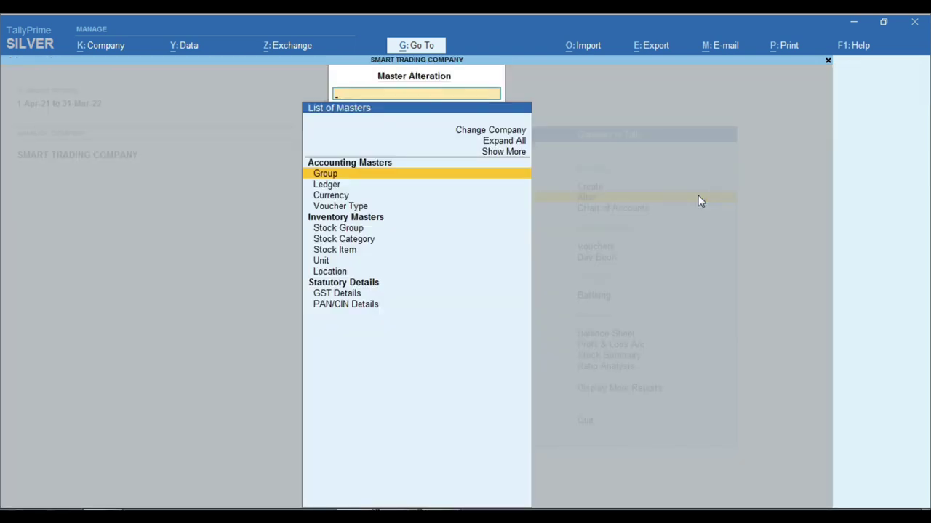
pyautogui.press('Down')
pyautogui.press('Down')
pyautogui.press('Down')
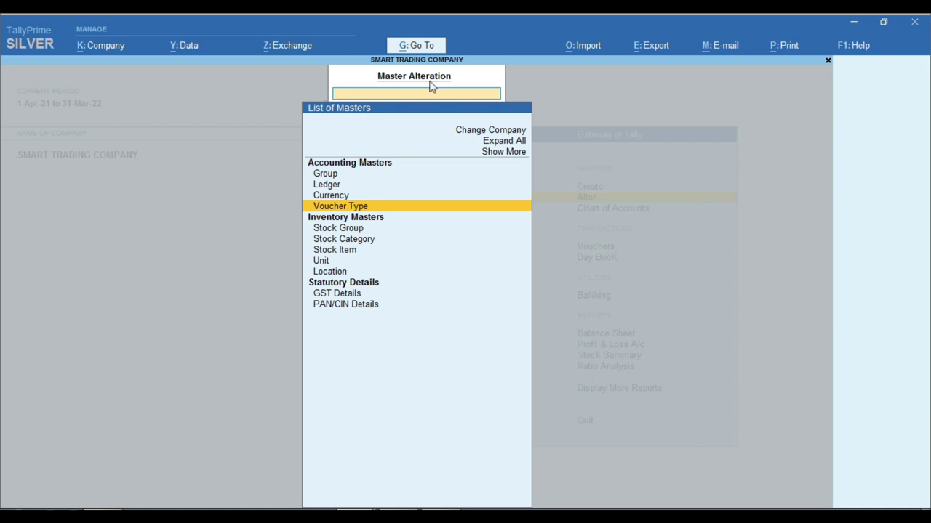
pyautogui.click(381, 209)
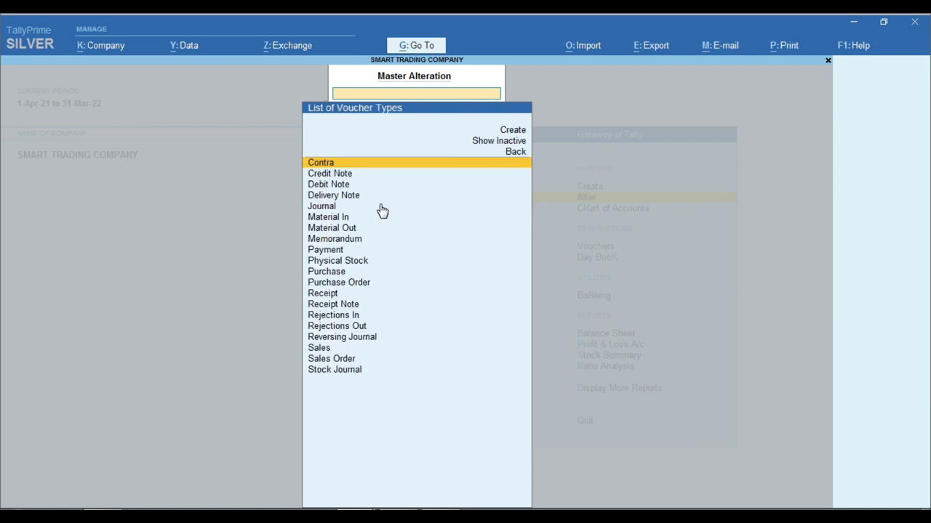
pyautogui.press('ctrl')
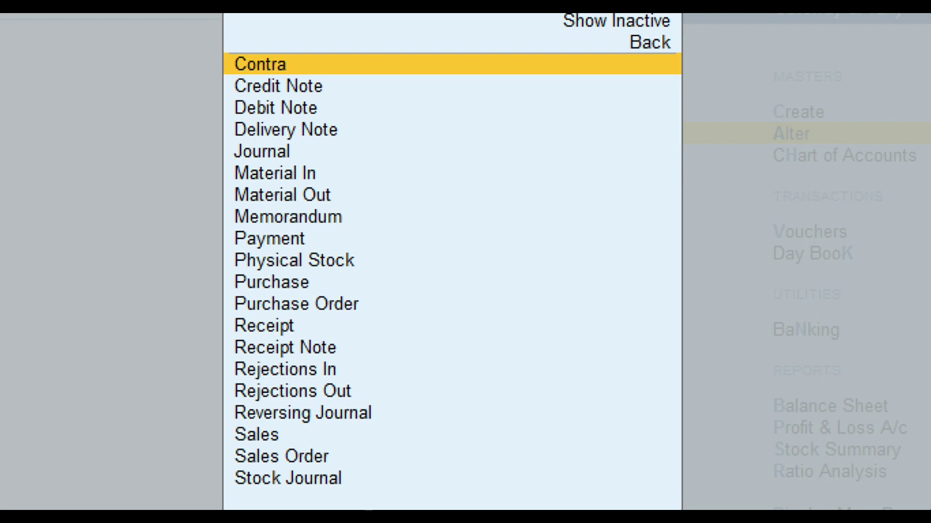
pyautogui.write('Pur')
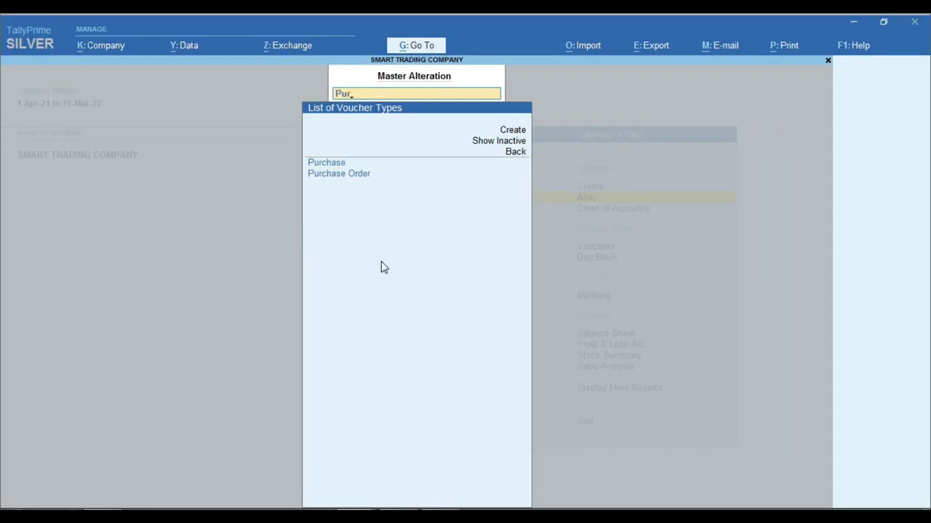
pyautogui.press('Return')
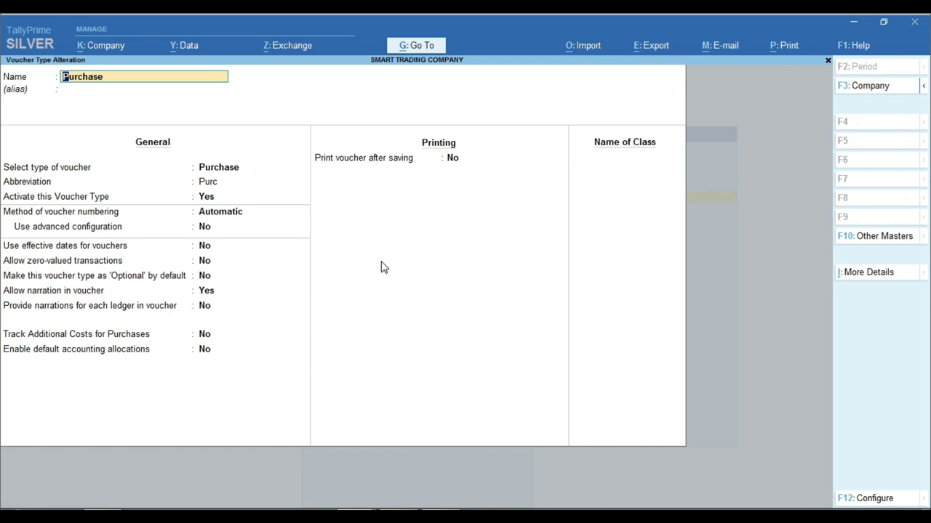
# Set the Purchase voucher type's method of voucher numbering to Manual
pyautogui.press('Return')
pyautogui.press('Return')
pyautogui.press('Return')
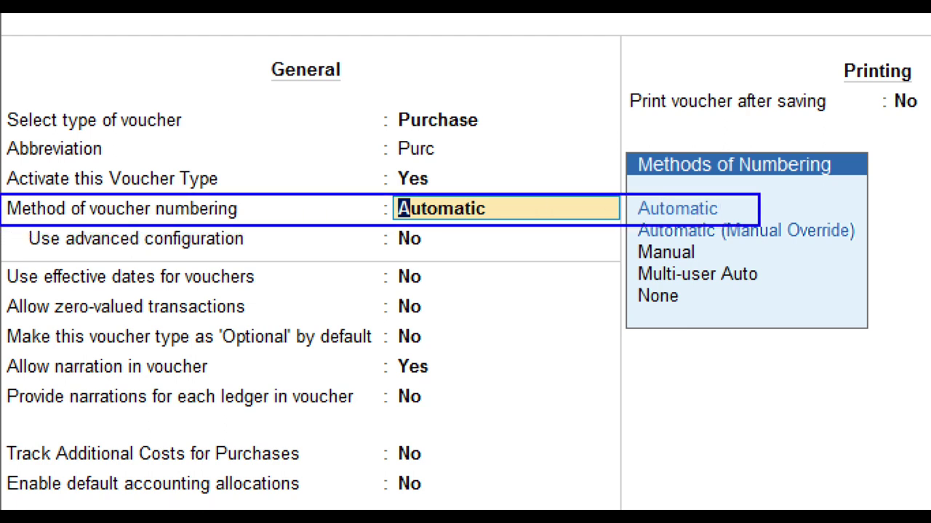
pyautogui.moveTo(617, 238); pyautogui.dragTo(641, 250)
pyautogui.click(308, 226)
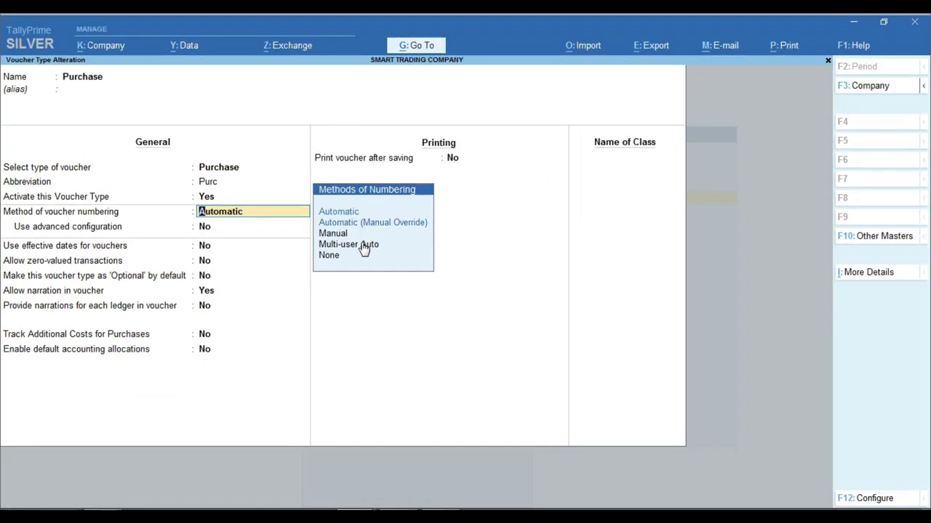
pyautogui.press('Down')
pyautogui.press('Down')
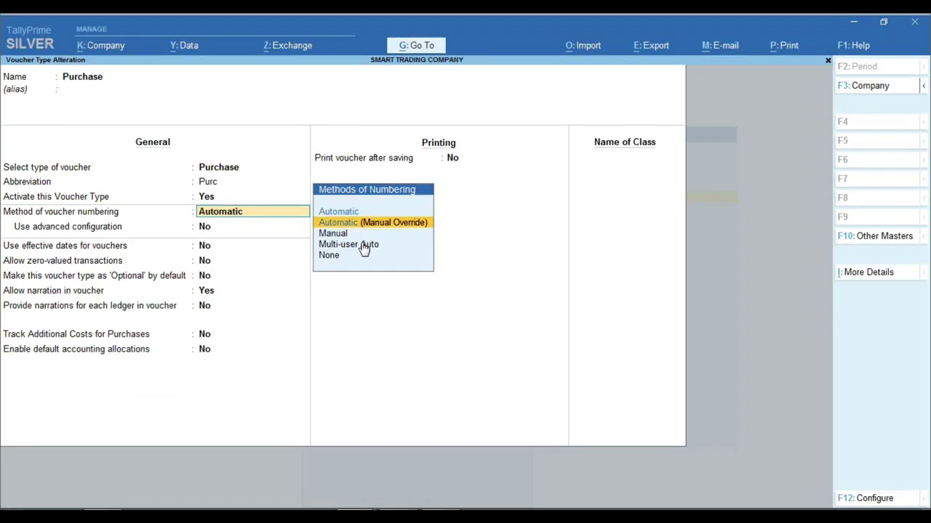
pyautogui.press('Return')
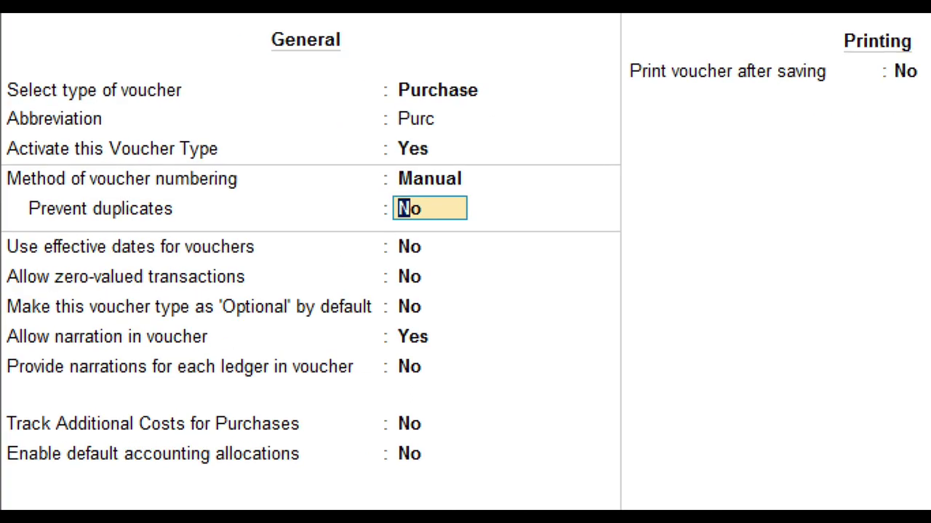
pyautogui.click(14, 246)
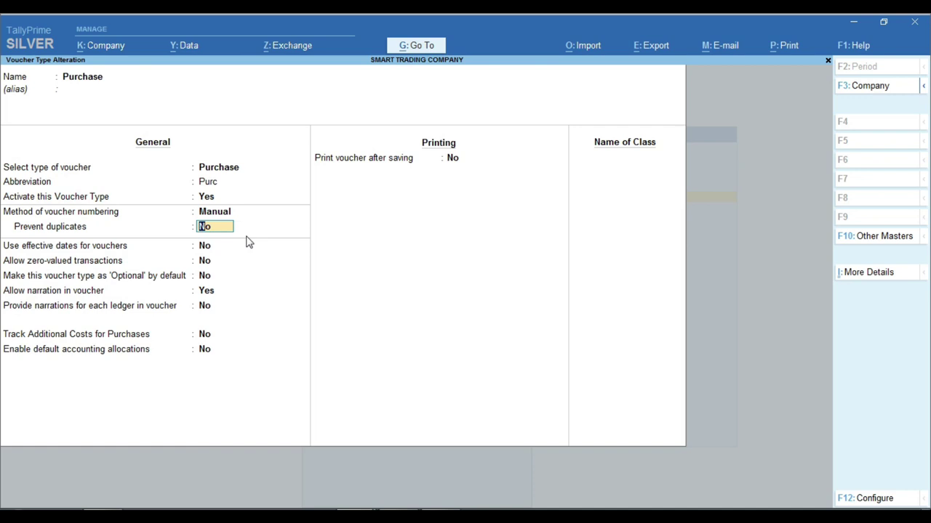
# Set Prevent duplicates to Yes for the Purchase voucher type and save the alteration
pyautogui.press('y')
pyautogui.press('Return')
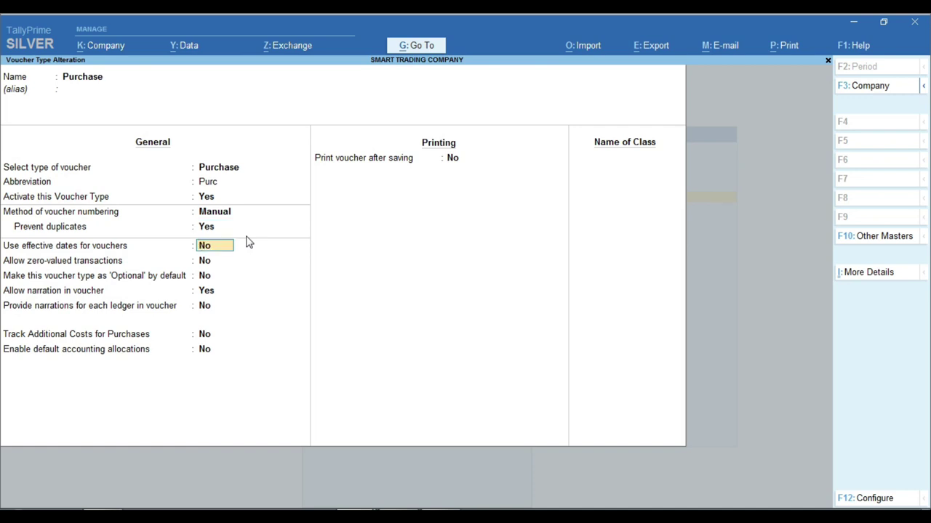
pyautogui.press('Return')
pyautogui.press('Return')
pyautogui.press('Return')
pyautogui.press('Return')
pyautogui.press('Return')
pyautogui.press('Return')
pyautogui.press('Return')
pyautogui.press('Return')
pyautogui.press('Return')
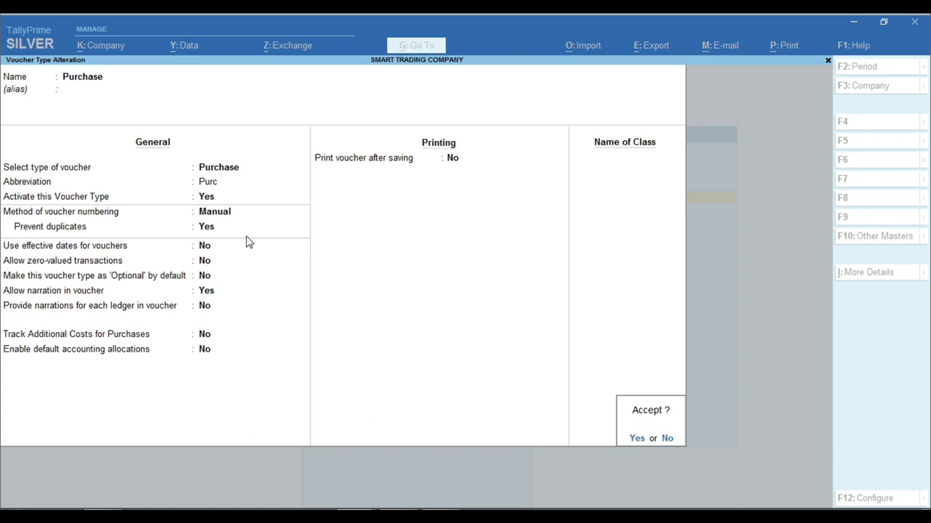
pyautogui.press('Return')
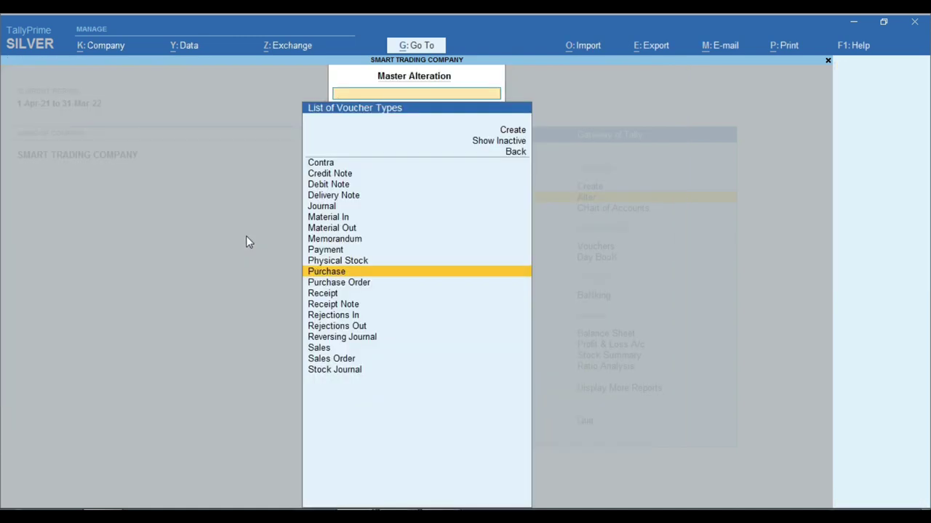
# Open the Sales voucher type for alteration and go to its method of voucher numbering
pyautogui.write('Sal')
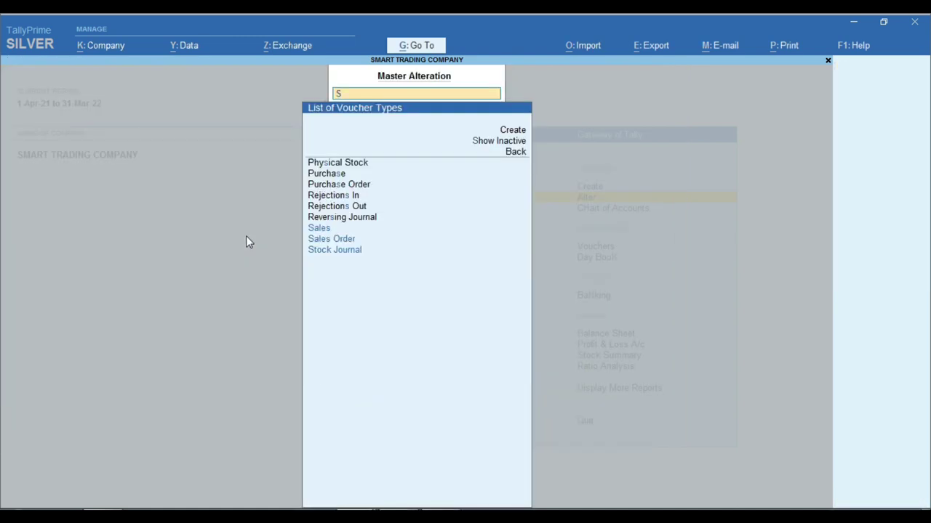
pyautogui.press('Down')
pyautogui.press('Return')
pyautogui.press('Return')
pyautogui.press('Return')
pyautogui.press('Return')
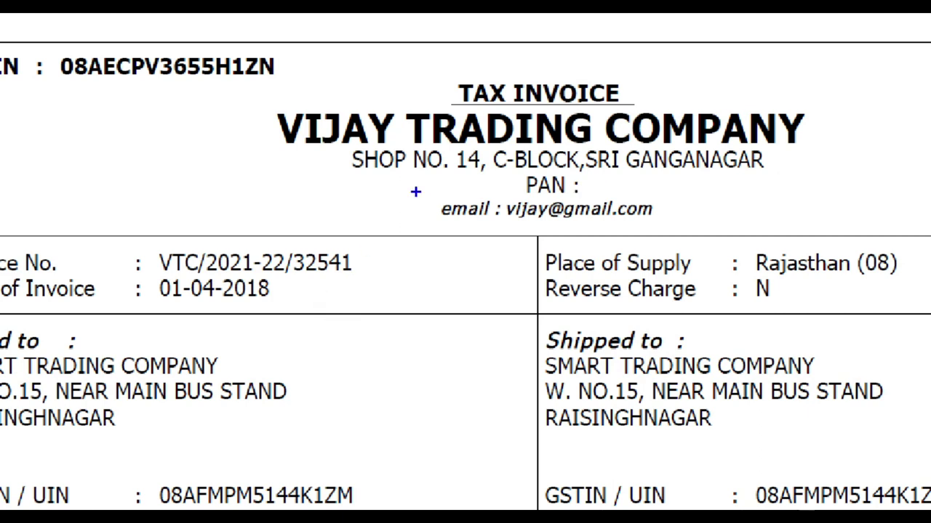
# Review the invoice number on the supplier's PDF invoice, and set the Sales voucher numbering method to Automatic (Manual Override)
pyautogui.moveTo(151, 244)
pyautogui.mouseDown()
pyautogui.moveTo(208, 276)
pyautogui.moveTo(377, 278)
pyautogui.mouseUp()
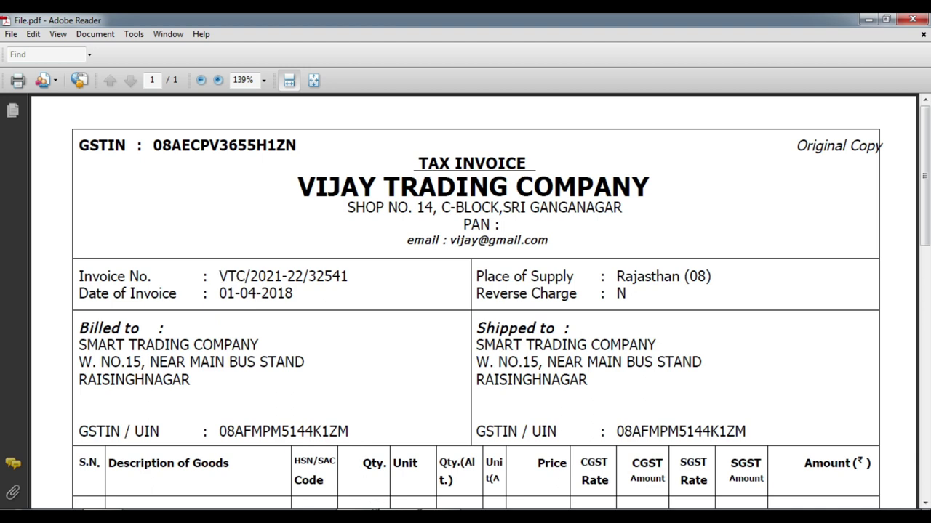
pyautogui.click(380, 485)
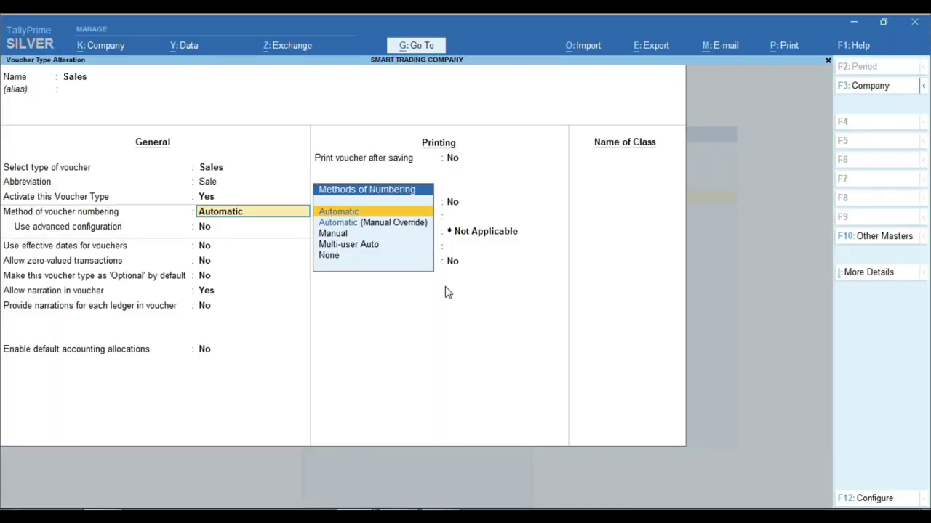
pyautogui.press('Down')
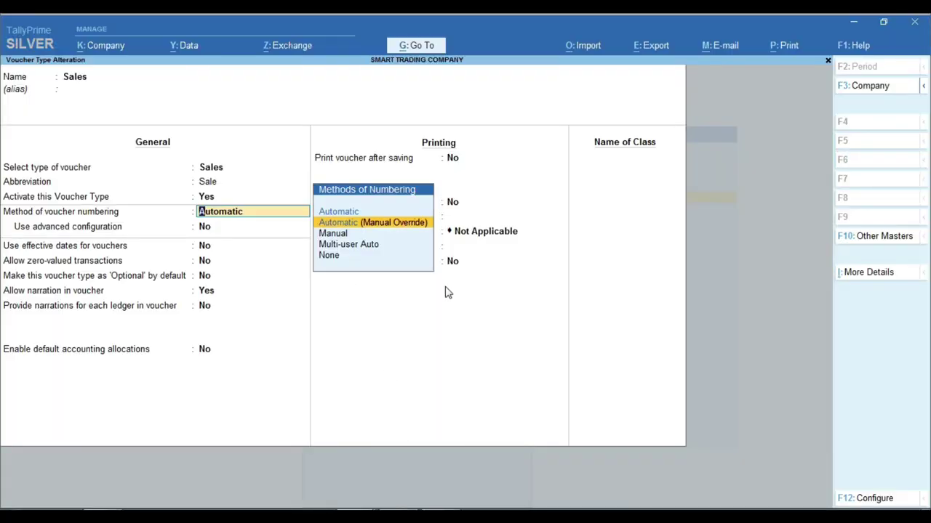
pyautogui.press('Return')
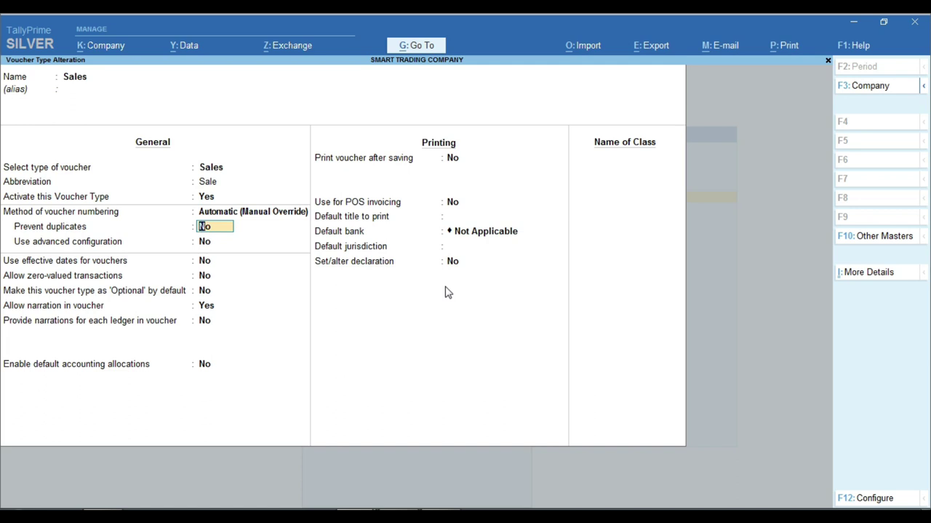
# Set the Sales voucher type's method of voucher numbering to Manual
pyautogui.press('Return')
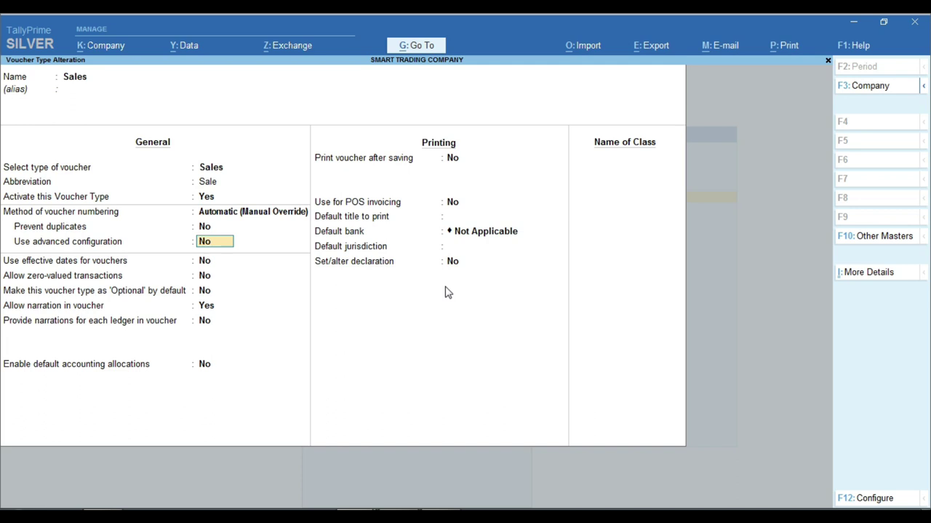
pyautogui.press('Up')
pyautogui.press('Up')
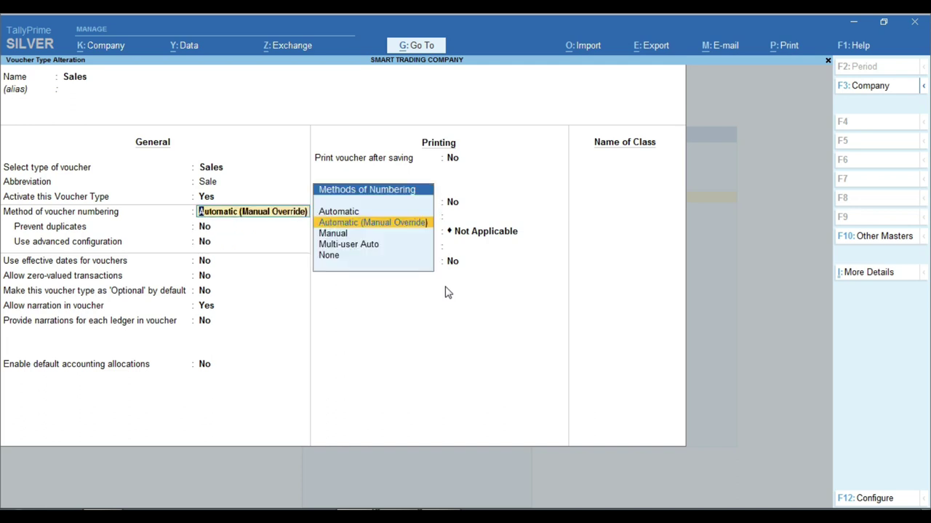
pyautogui.press('Down')
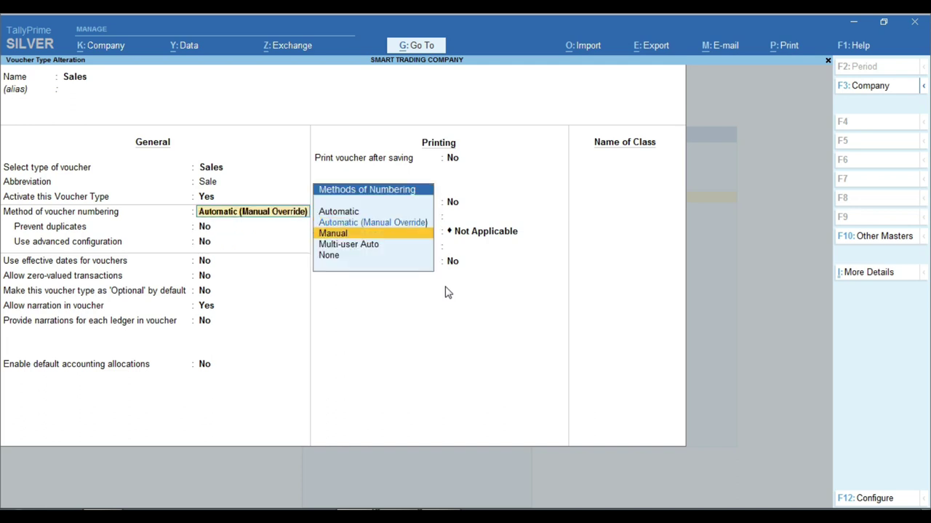
pyautogui.press('Return')
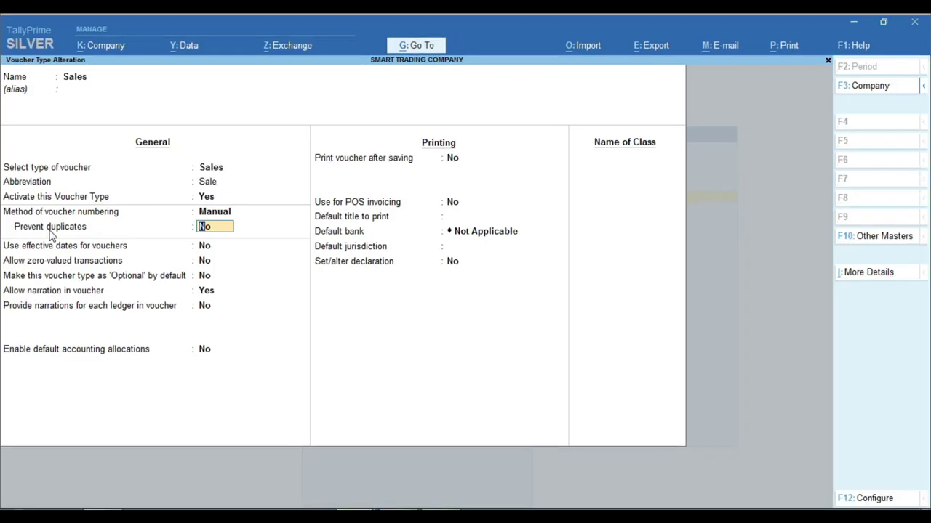
# Set Prevent duplicates to Yes for the Sales voucher type and save the alteration
pyautogui.write('y')
pyautogui.press('Return')
pyautogui.press('ctrl')
pyautogui.hotkey('ctrl', 'a')
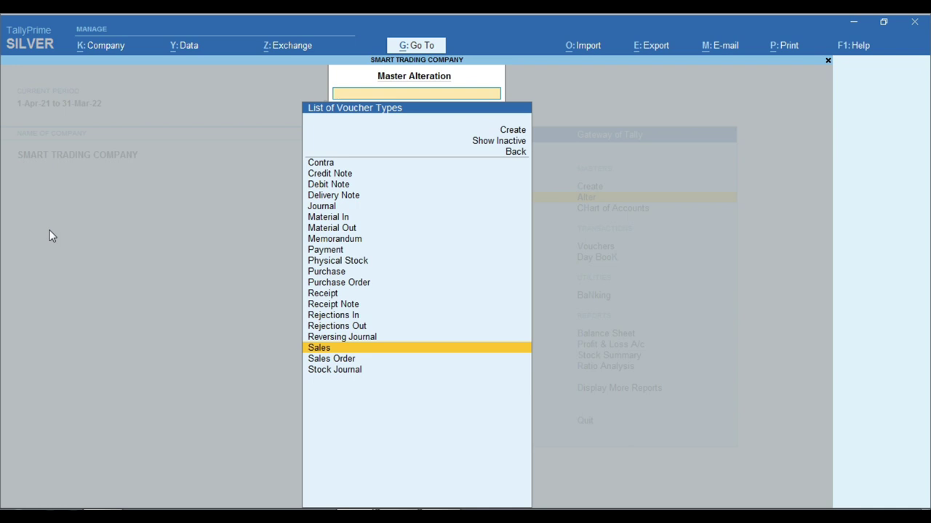
# Leave the master alteration and open a new Purchase voucher for SMART TRADING COMPANY
pyautogui.press('Escape')
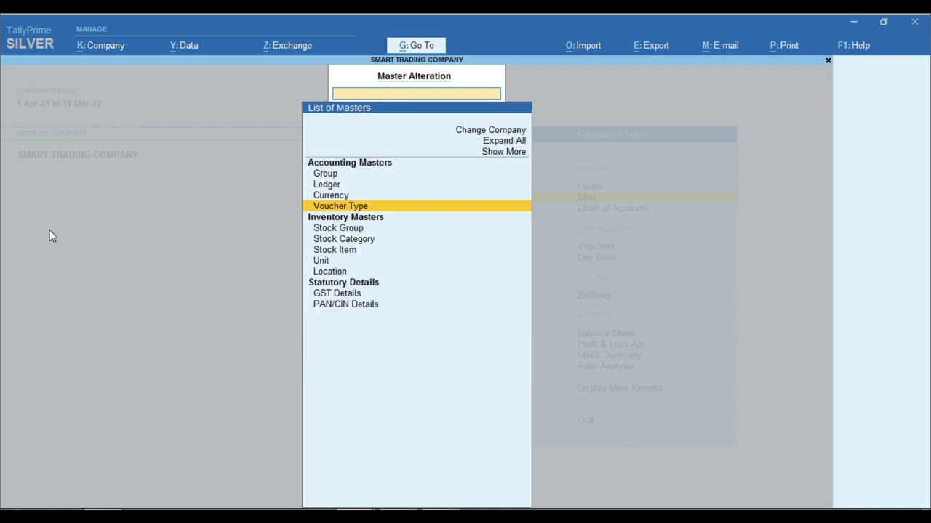
pyautogui.press('Escape')
pyautogui.press('Down')
pyautogui.press('Down')
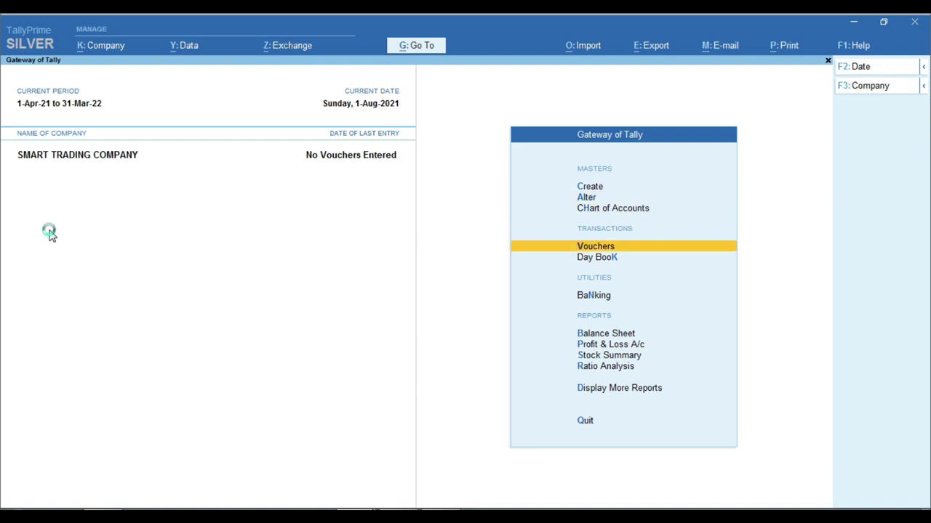
pyautogui.press('Return')
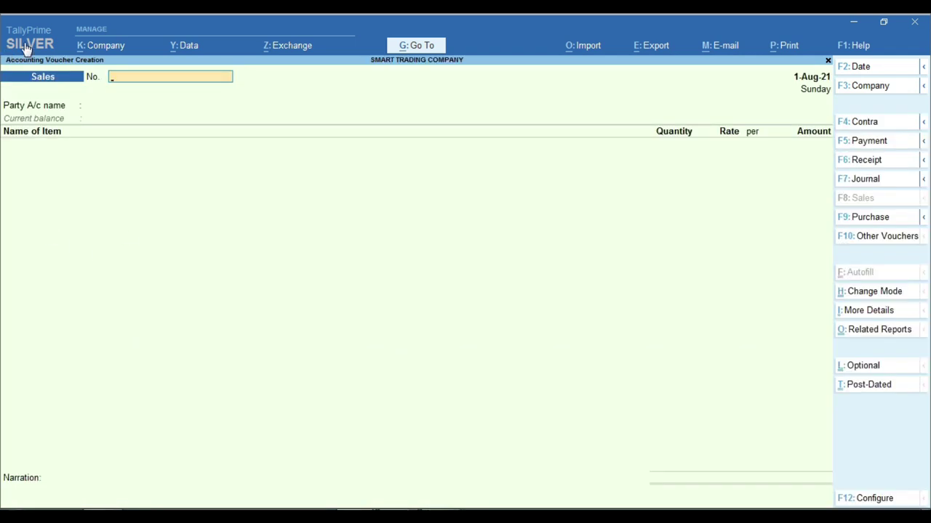
pyautogui.press('F9')
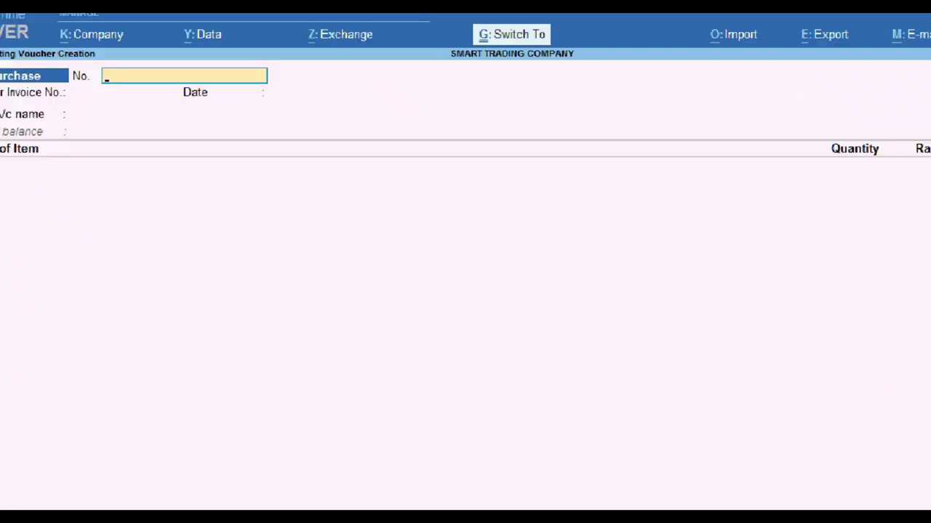
pyautogui.moveTo(92, 62); pyautogui.dragTo(127, 87)
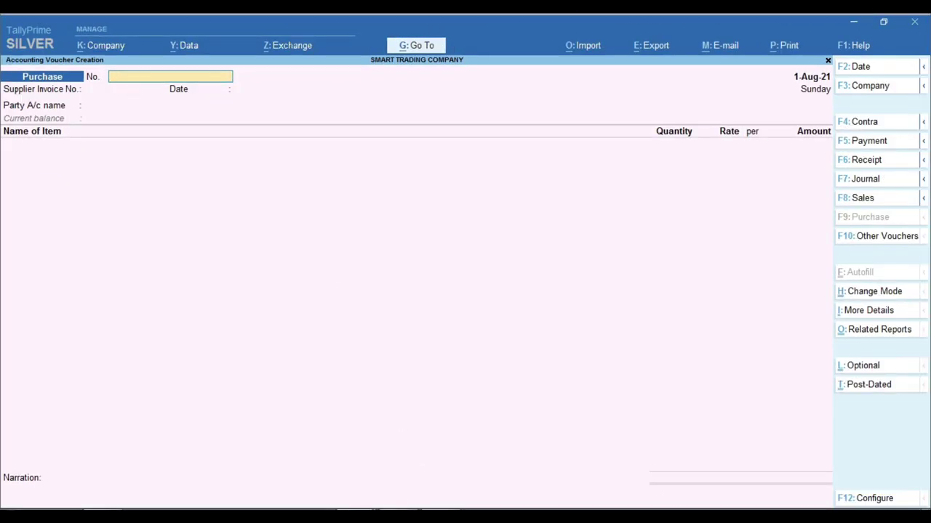
# Copy the invoice number from the supplier's PDF invoice and enter it as the Purchase voucher's number
pyautogui.hotkey('alt', 'Tab')
pyautogui.moveTo(220, 277); pyautogui.dragTo(363, 283)
pyautogui.hotkey('ctrl', 'c')
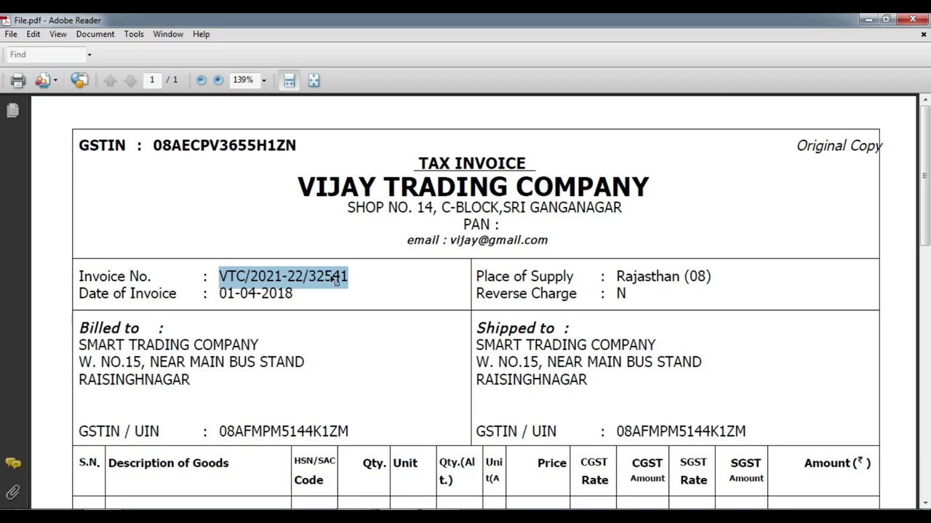
pyautogui.click(378, 482)
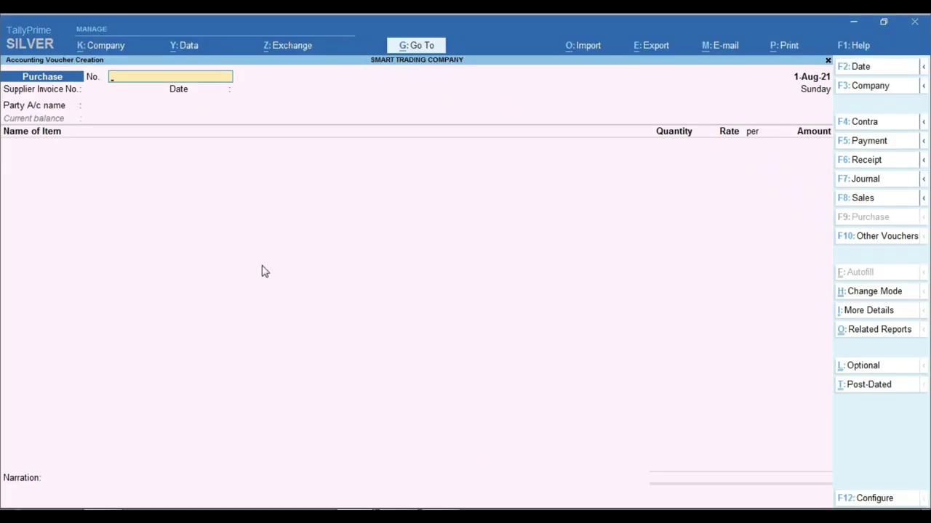
pyautogui.hotkey('ctrl', 'alt', 'v')
pyautogui.press('Return')
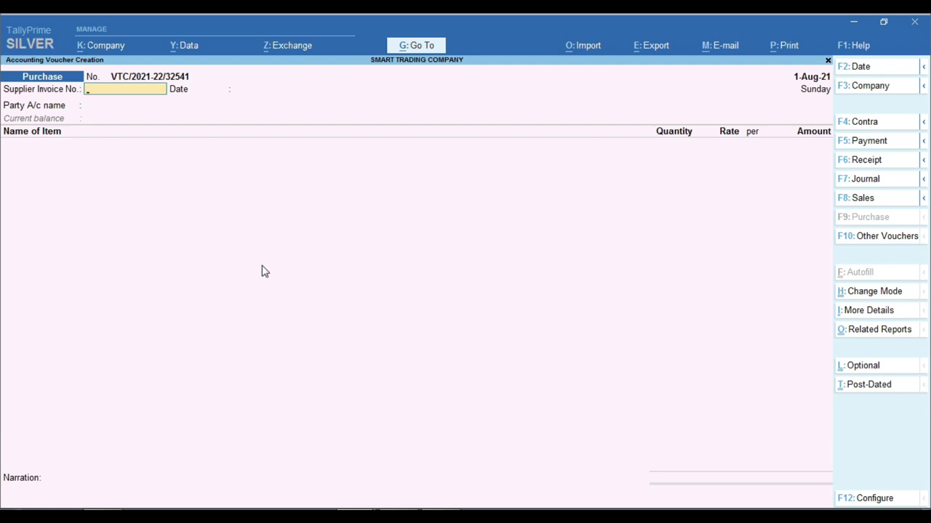
# Paste the same copied invoice number as the Supplier Invoice No. and proceed to the supplier invoice date
pyautogui.press('ctrl')
pyautogui.hotkey('ctrl', 'v')
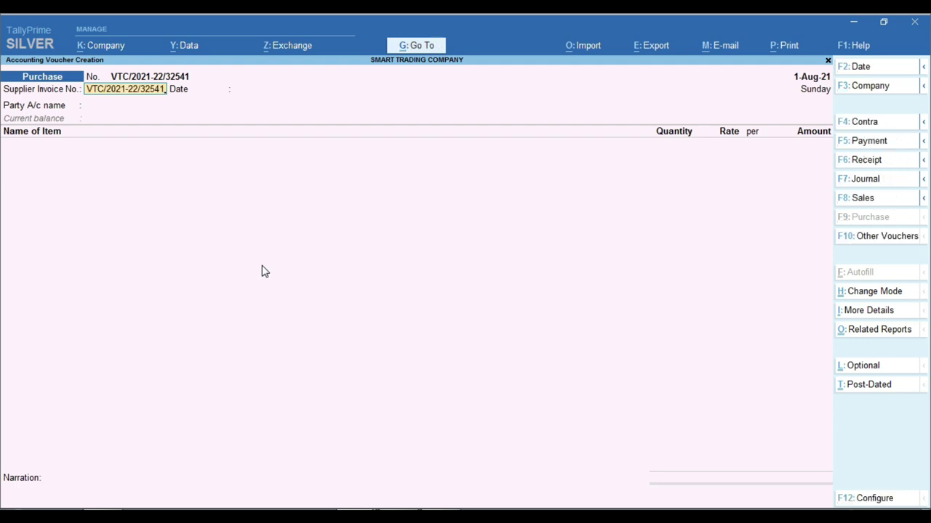
pyautogui.press('Return')
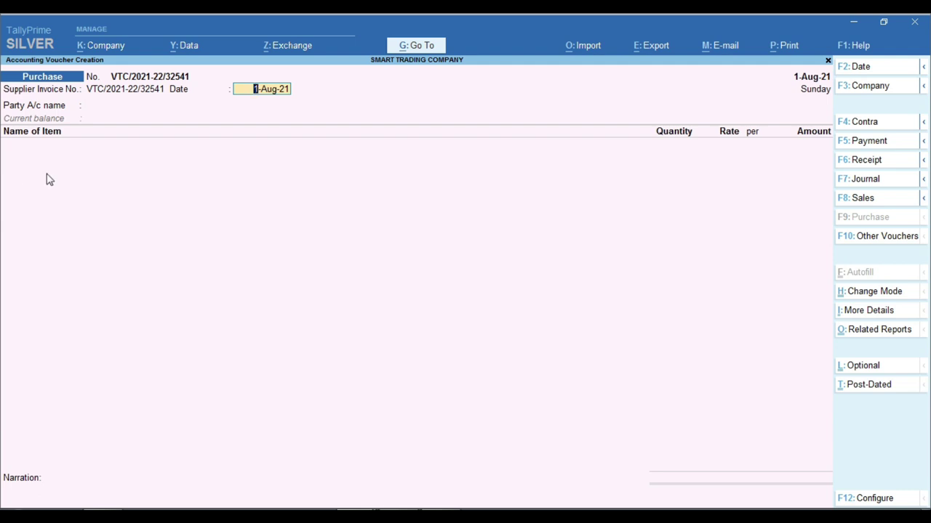
pyautogui.press('ctrl')
pyautogui.moveTo(109, 66)
pyautogui.mouseDown()
pyautogui.moveTo(154, 89)
pyautogui.moveTo(206, 84)
pyautogui.mouseUp()
pyautogui.press('Escape')
# Switch to the M.S. ENTERPRISES company and display the B.S TRADING COMPANY ledger vouchers for the period from 1-4-21
pyautogui.click(312, 458)
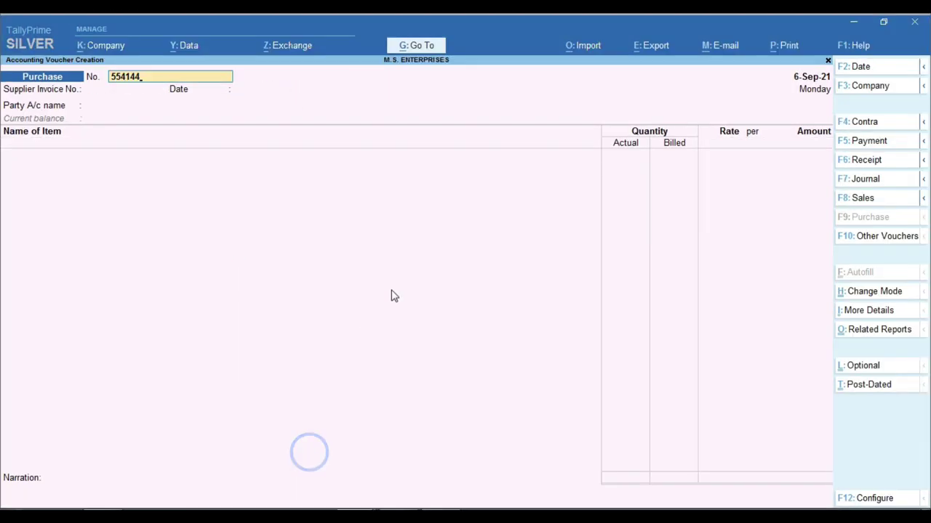
pyautogui.press('Escape')
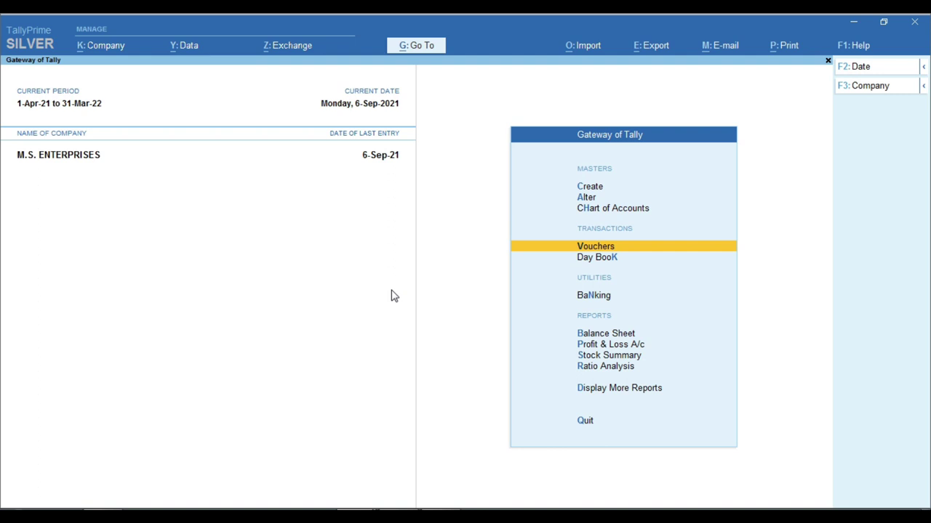
pyautogui.write('dalBs')
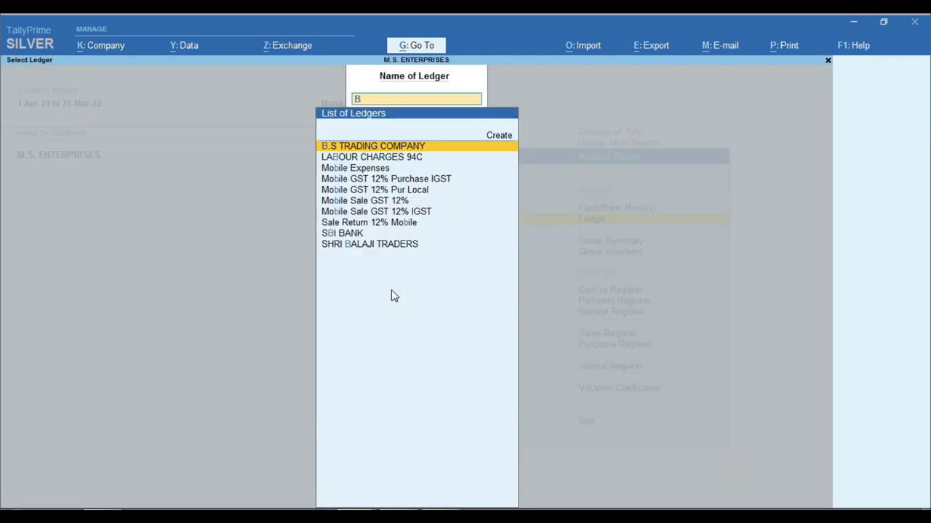
pyautogui.press('Return')
pyautogui.press('F2')
pyautogui.write('1-4-21')
pyautogui.press('Return')
pyautogui.press('Return')
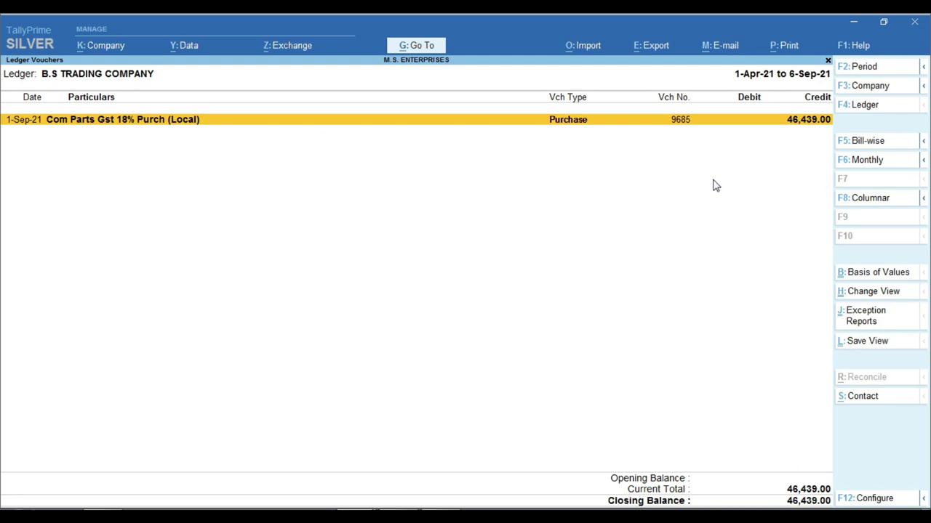
pyautogui.press('ctrl')
pyautogui.moveTo(664, 113); pyautogui.dragTo(686, 125)
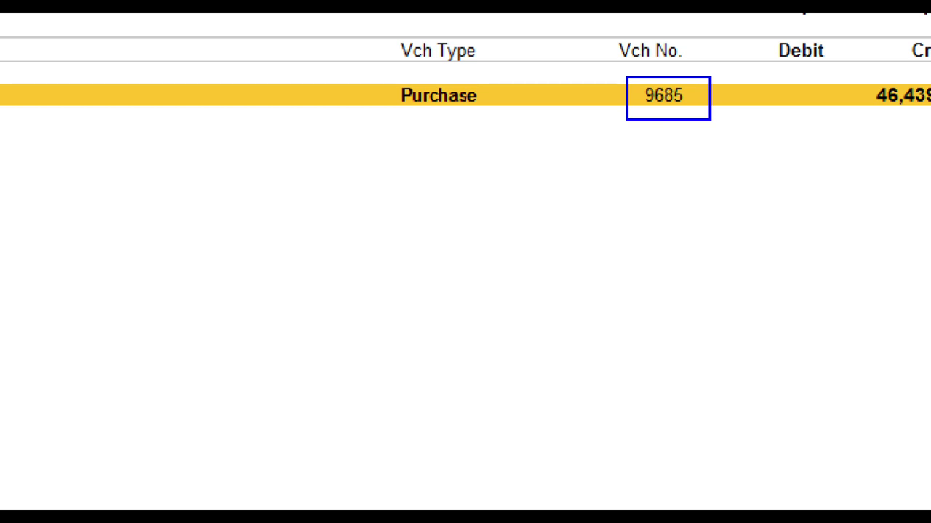
# Open the 1-Sep-21 Purchase voucher from the ledger, change its voucher number to 1, and save it
pyautogui.press('Return')
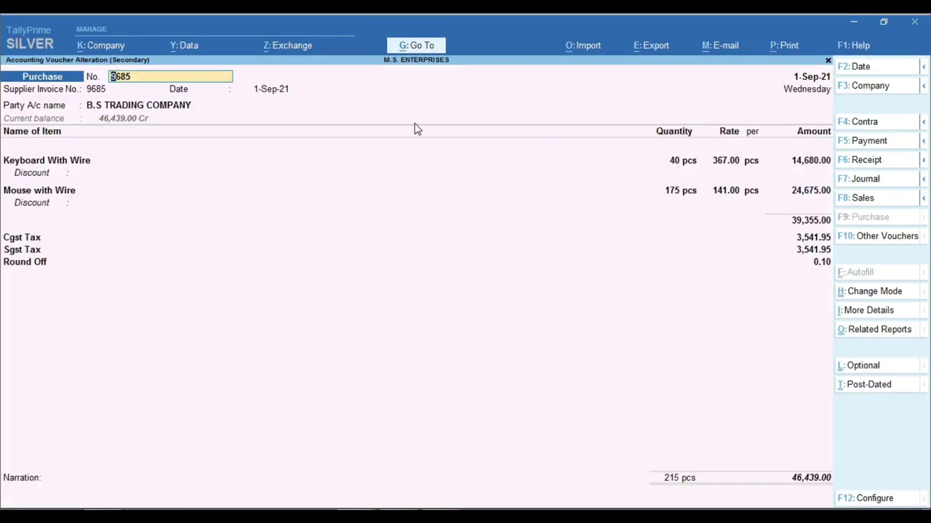
pyautogui.press('ctrl')
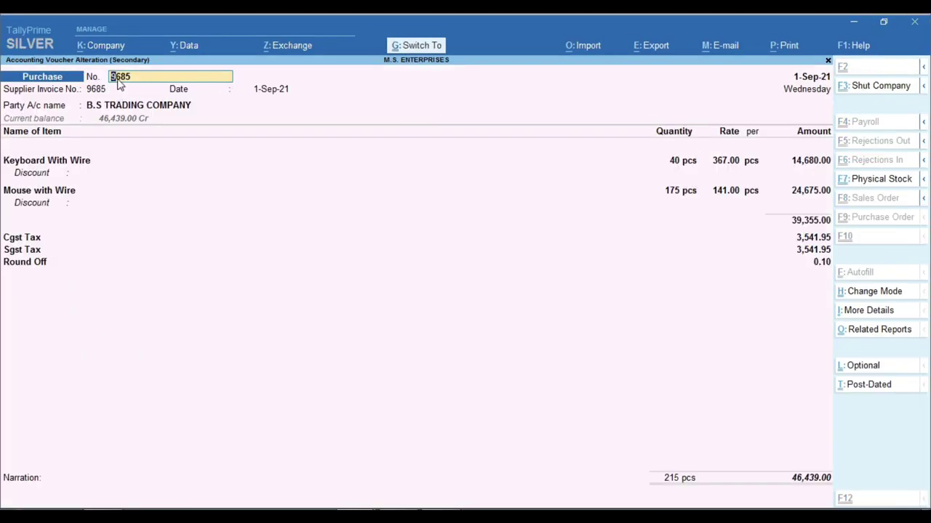
pyautogui.moveTo(114, 75); pyautogui.dragTo(128, 73)
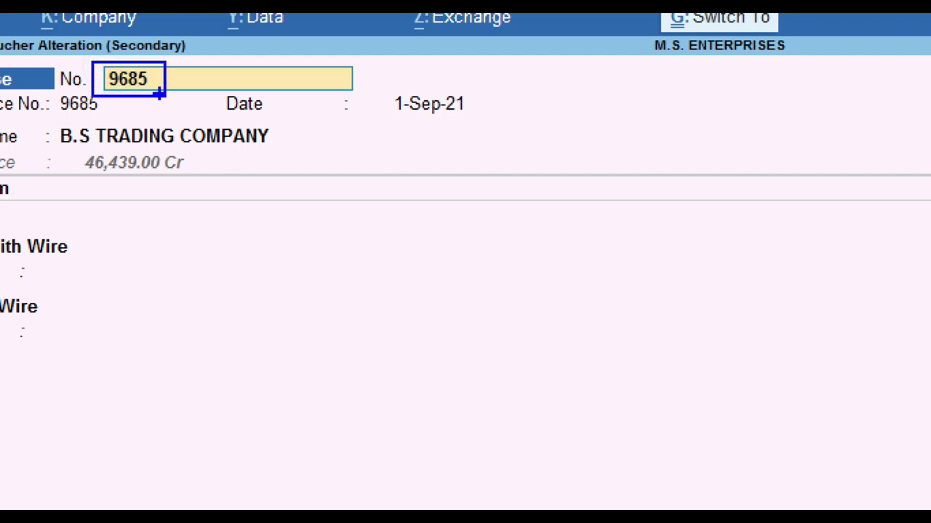
pyautogui.write('1')
pyautogui.press('Return')
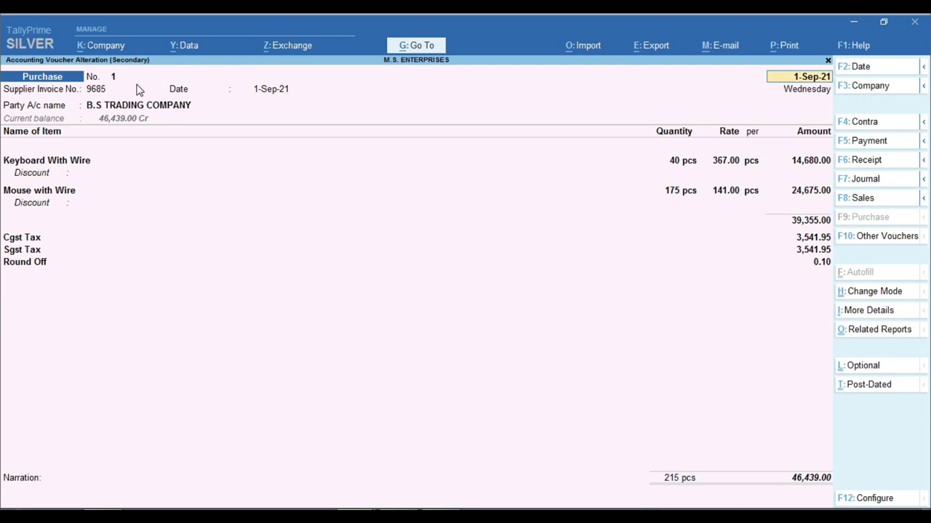
pyautogui.click(138, 89)
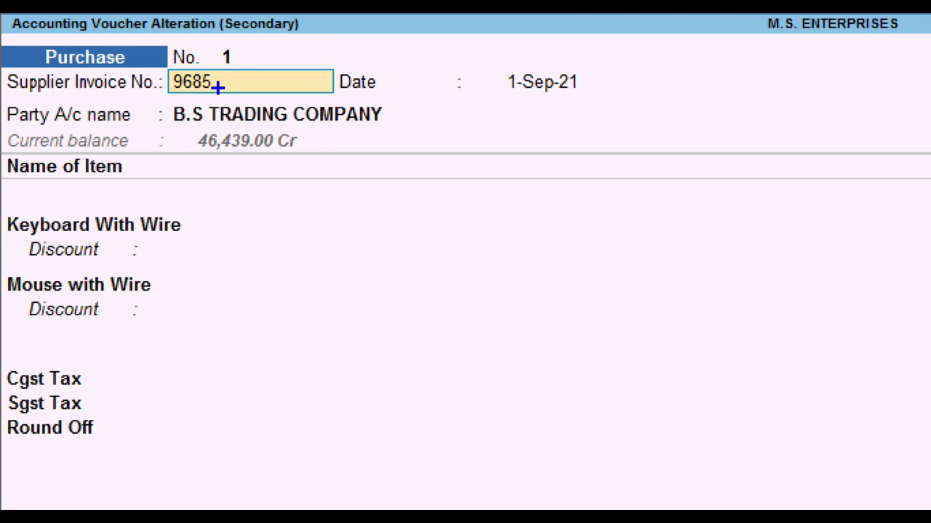
pyautogui.hotkey('ctrl', 'a')
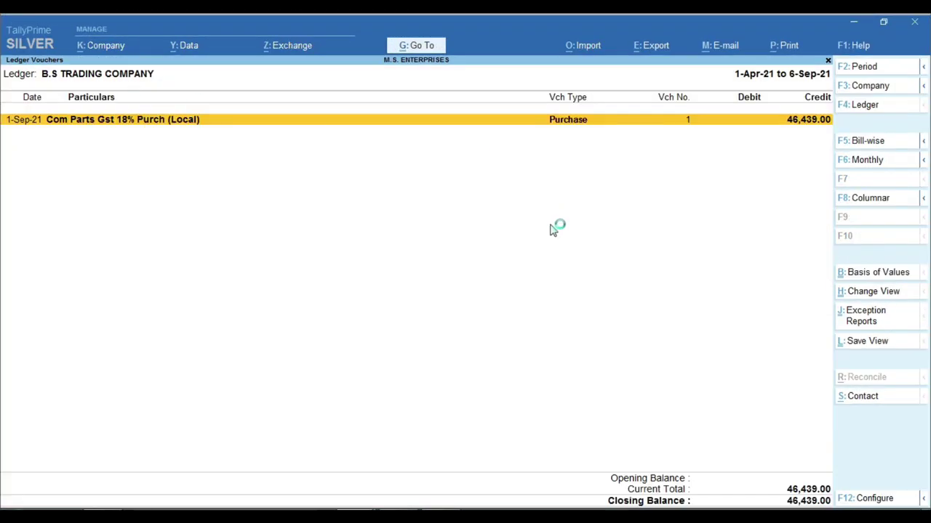
# Switch back to the unfinished Purchase voucher of SMART TRADING COMPANY
pyautogui.press('ctrl')
pyautogui.click(356, 518)
pyautogui.click(398, 462)
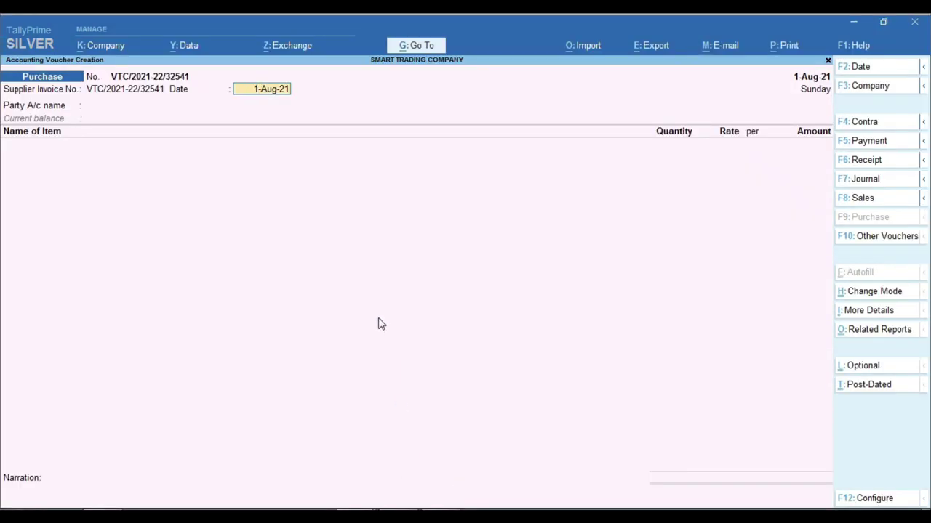